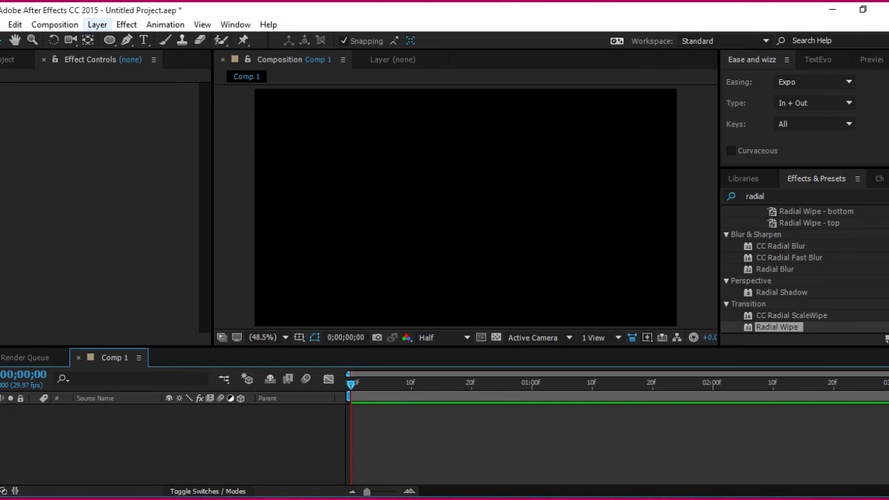
Create Comp 2 at 1280×720, 29.97 fps, three seconds long, using the HDV/HDTV 720 preset.
click(97, 24)
mouse_move(144, 23)
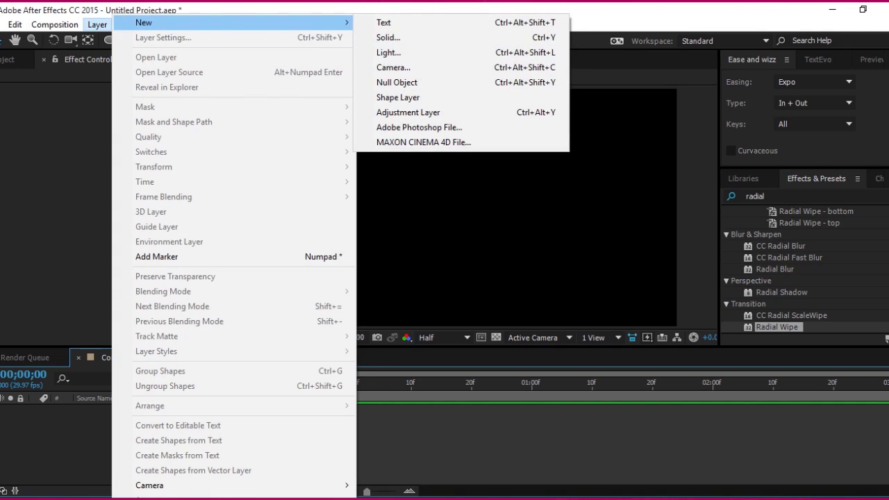
mouse_move(55, 25)
click(86, 40)
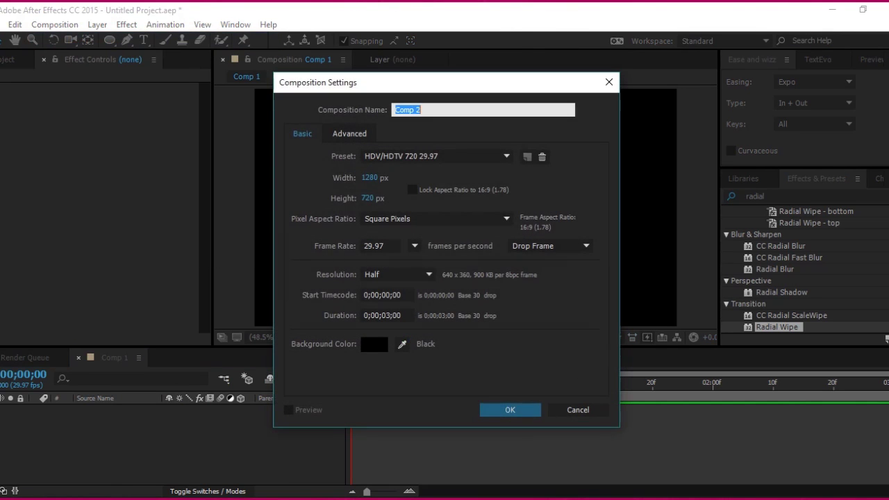
key(Return)
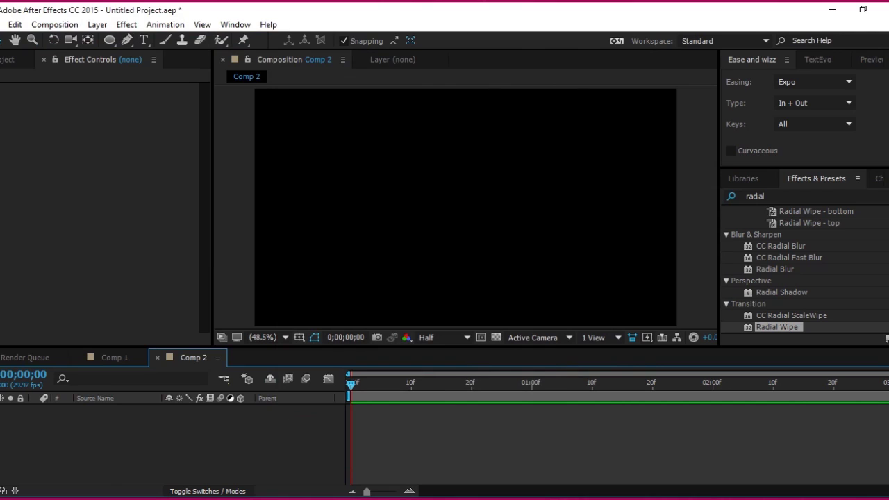
click(97, 25)
Add a shape layer with a centred orange, red-outlined circle and apply Radial Wipe to it.
mouse_move(144, 22)
click(397, 98)
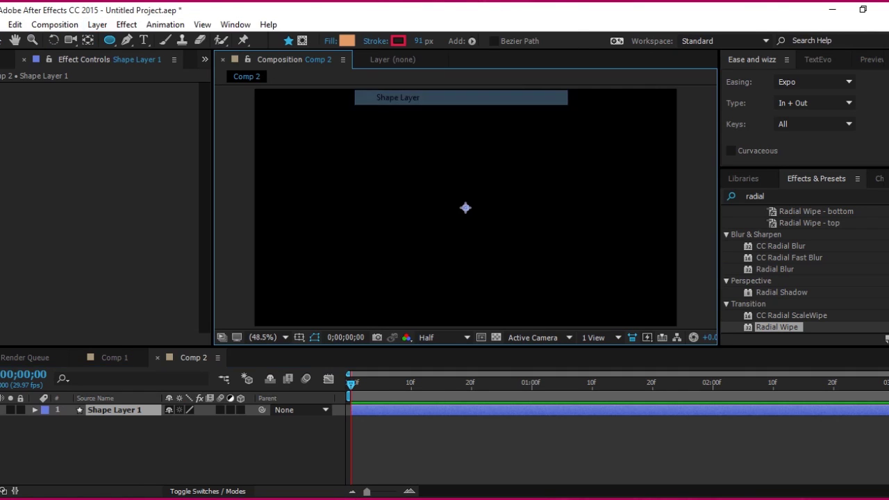
drag(372, 122, 558, 309)
key(v)
drag(465, 216, 460, 205)
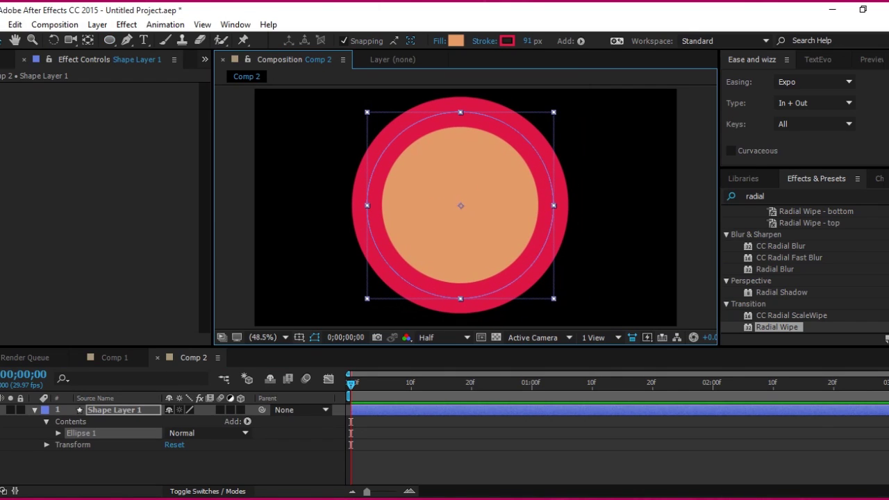
drag(777, 327, 465, 208)
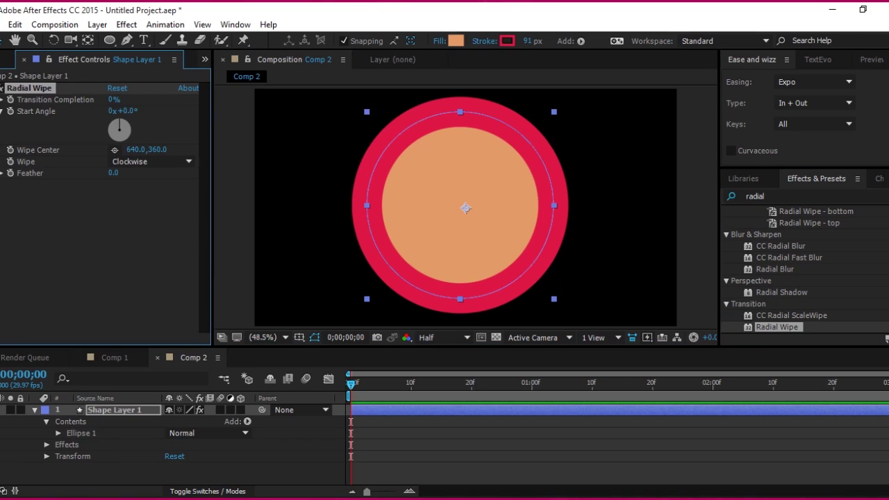
Make Radial Wipe counterclockwise, completion 100% at 0s to 0% at 1s, start angle −40°.
click(188, 161)
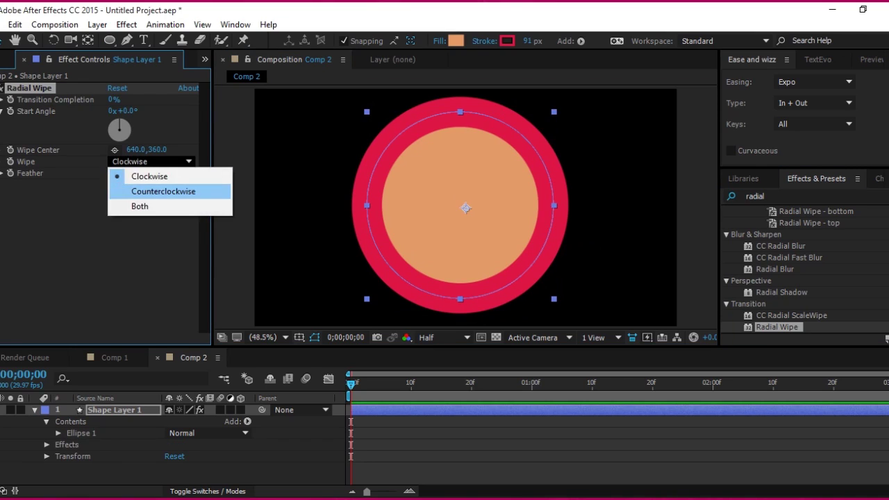
click(142, 190)
drag(113, 99, 181, 99)
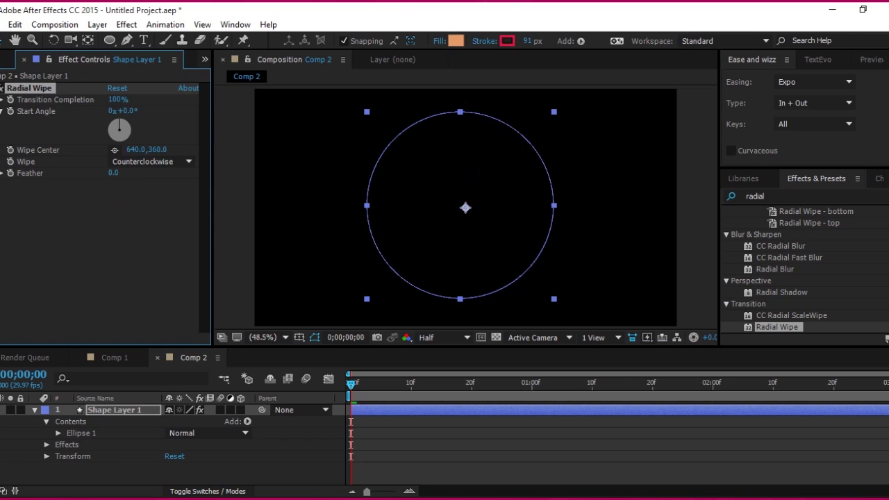
drag(351, 382, 531, 383)
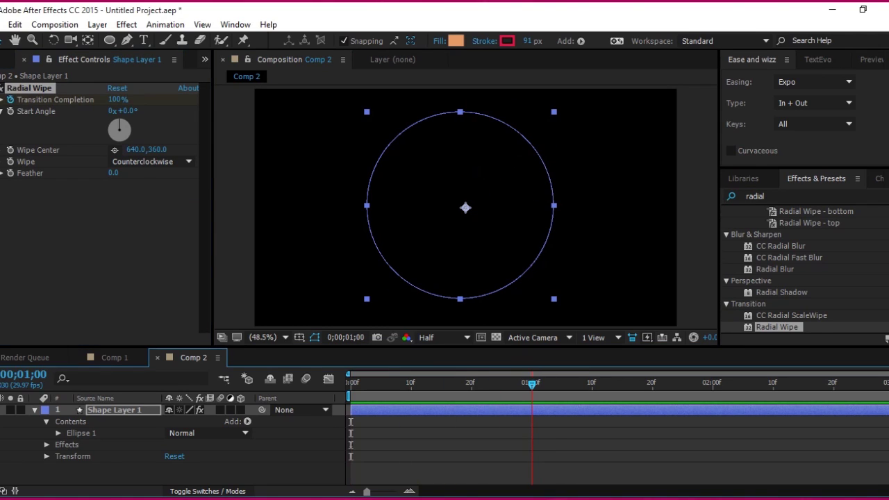
drag(114, 99, 48, 99)
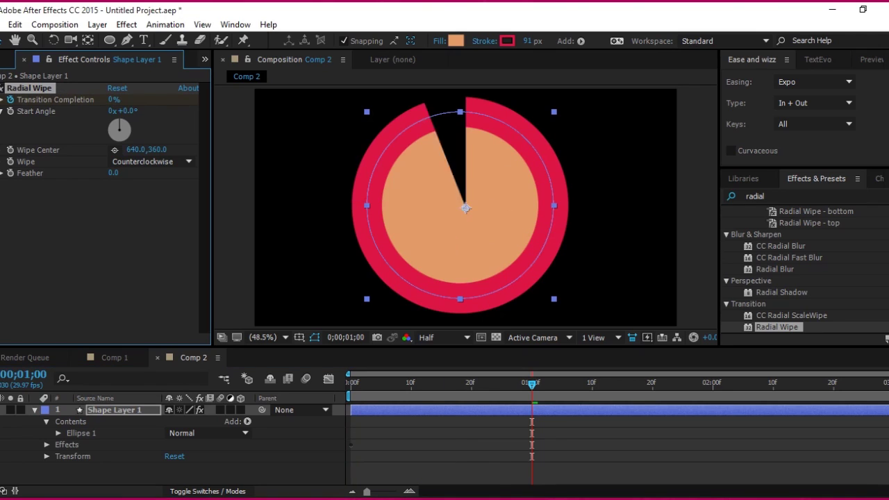
click(351, 383)
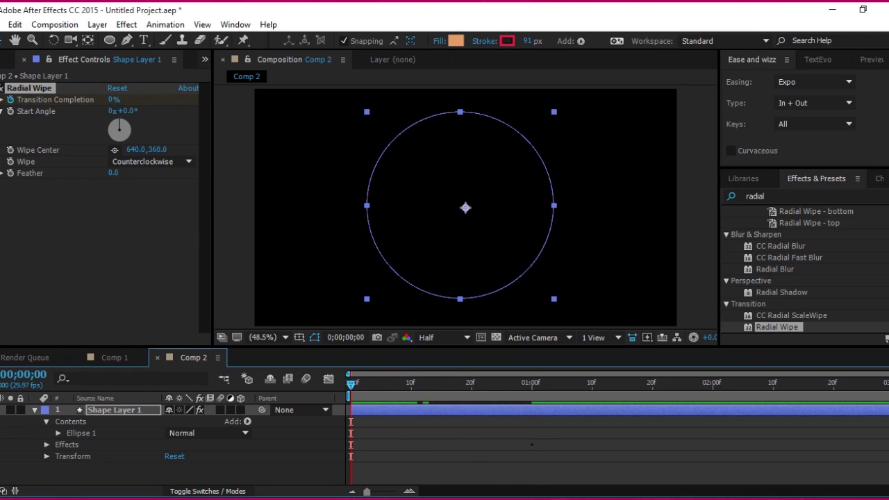
drag(119, 123, 115, 123)
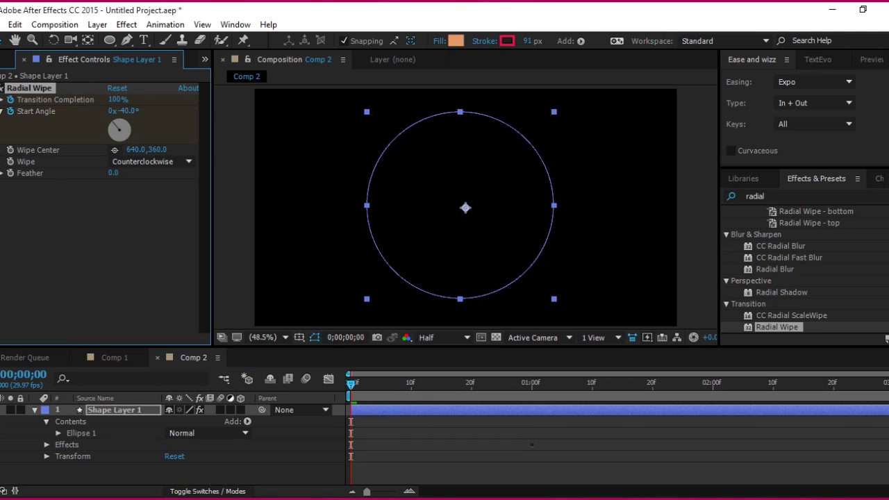
Keyframe Start Angle to +132° at one second and scrub to preview the wipe.
click(538, 382)
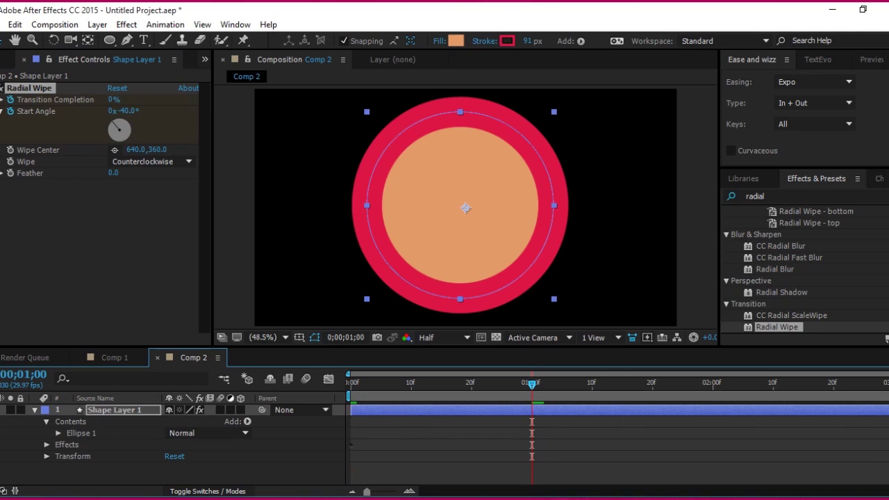
drag(119, 124, 125, 122)
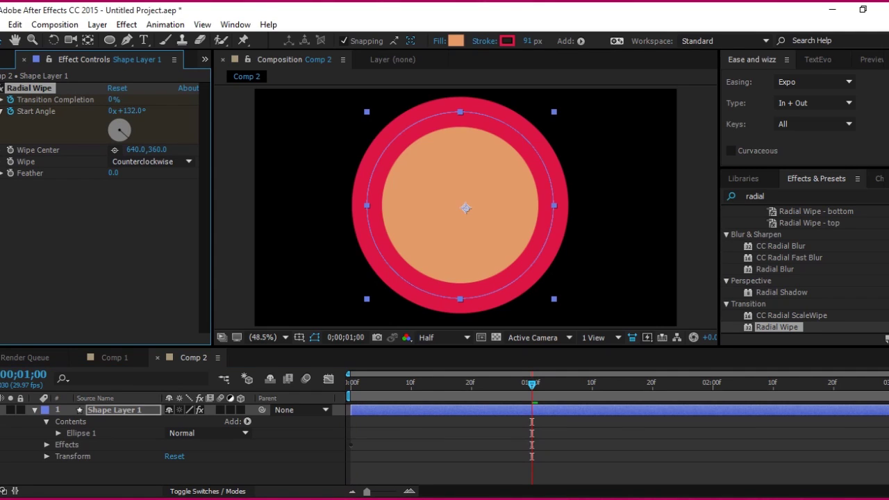
key(u)
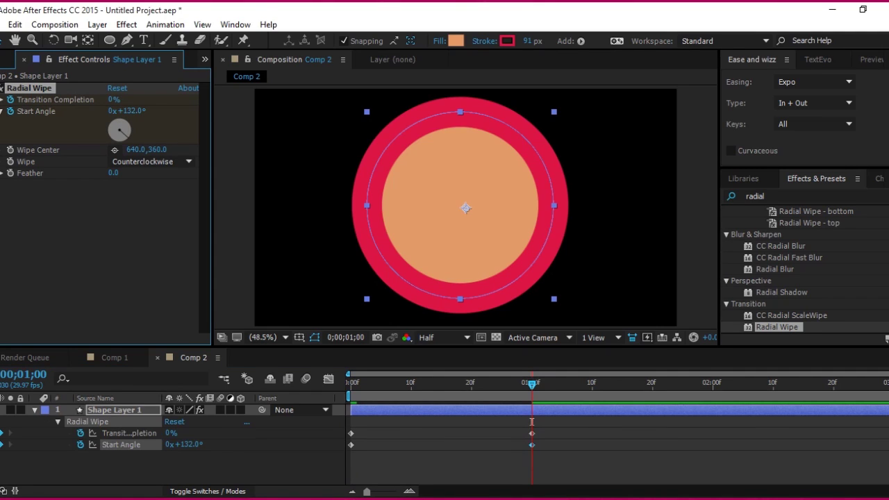
drag(532, 426, 362, 456)
key(Home)
drag(532, 382, 350, 383)
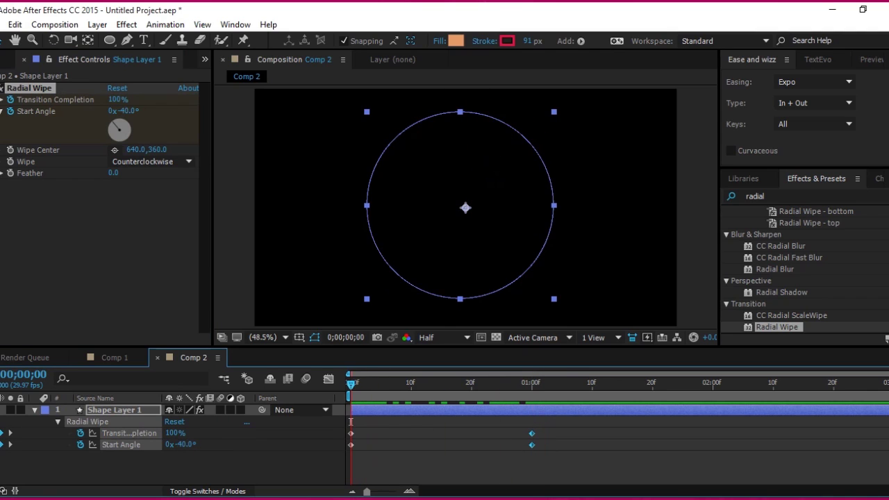
click(35, 410)
Animate the circle's Scale from 0% at the start to 286% at one second.
scroll(174, 445, down, 1)
scroll(173, 445, down, 1)
scroll(174, 444, down, 2)
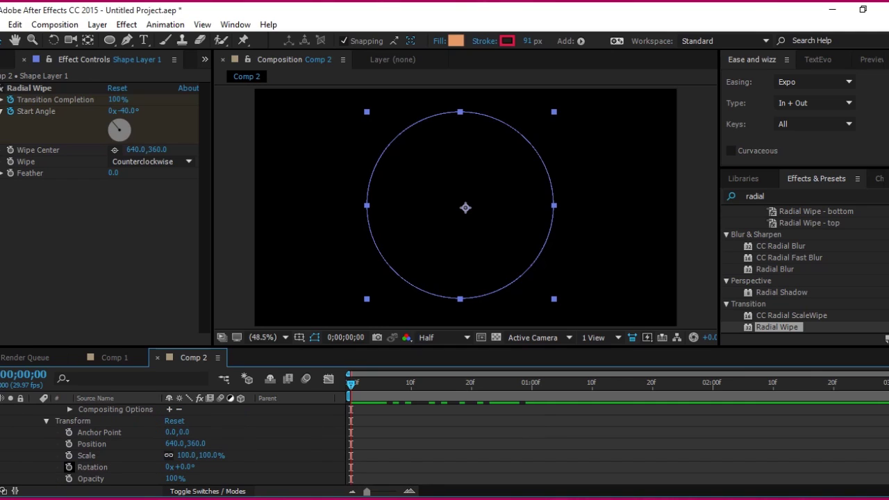
click(68, 455)
click(186, 455)
text(00)
key(Return)
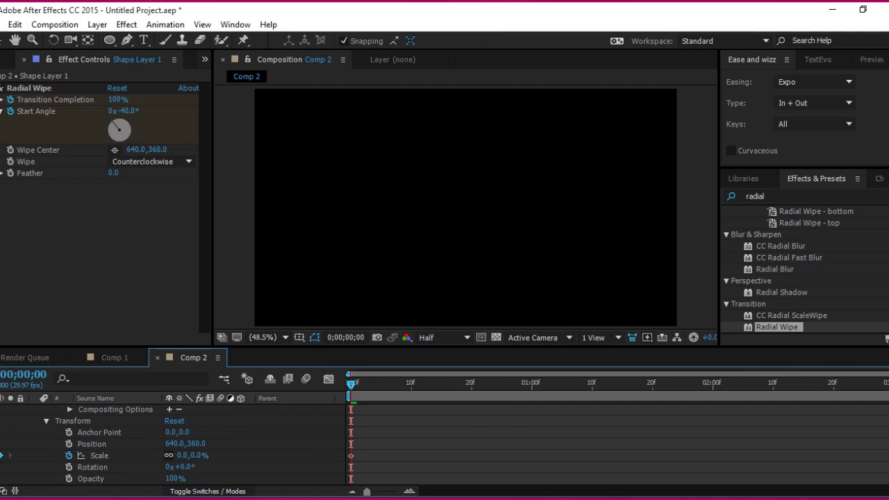
key(u)
drag(389, 383, 539, 383)
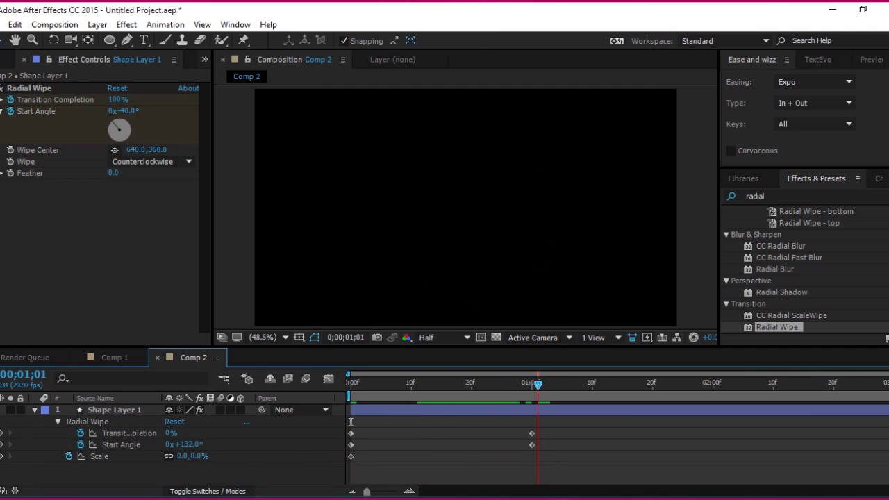
drag(182, 455, 258, 456)
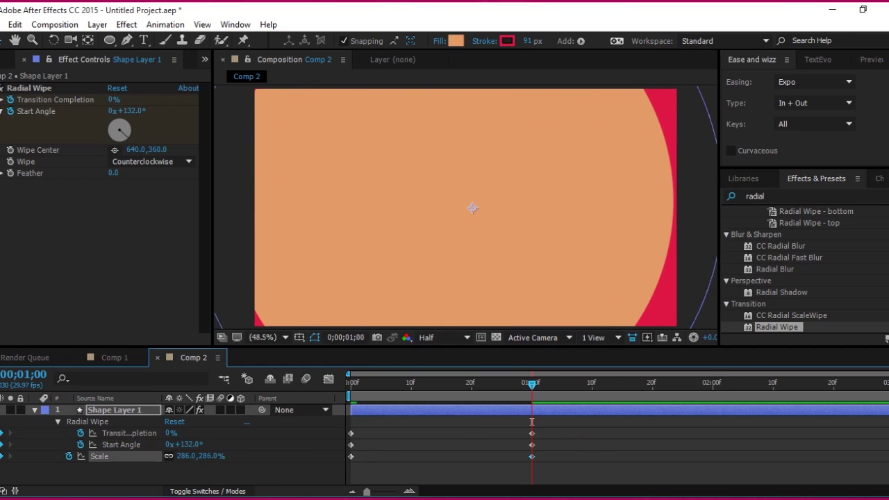
drag(466, 208, 479, 209)
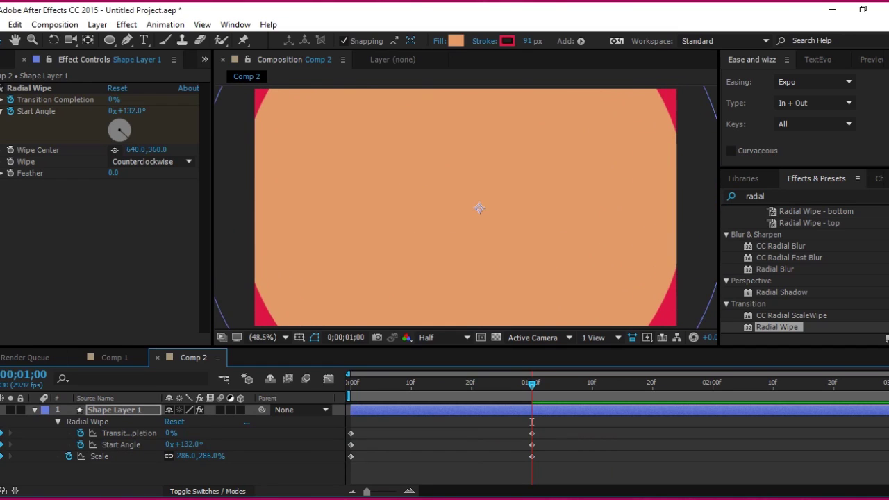
Move the layer's anchor point onto the circle's centre and preview the animation.
key(space)
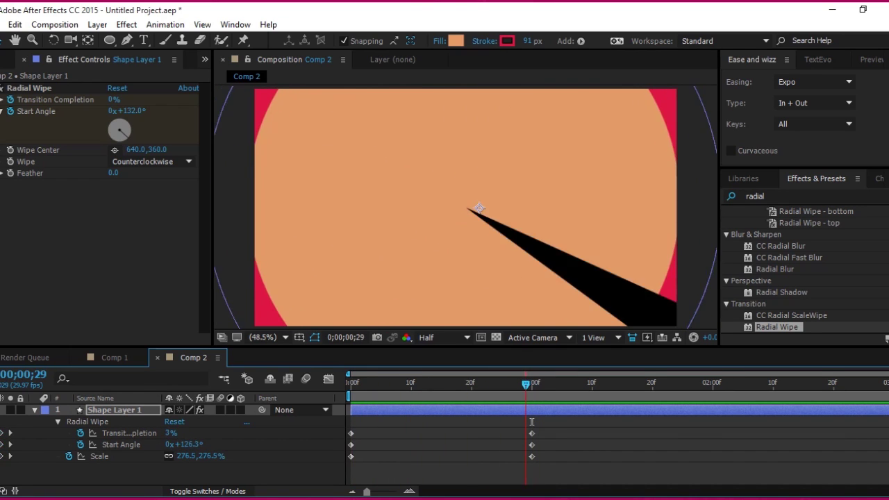
drag(532, 422, 417, 422)
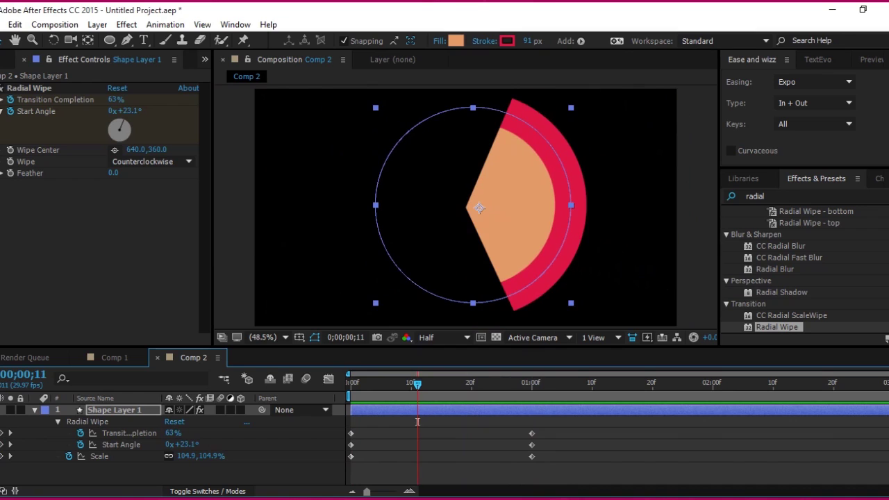
key(y)
drag(479, 208, 472, 205)
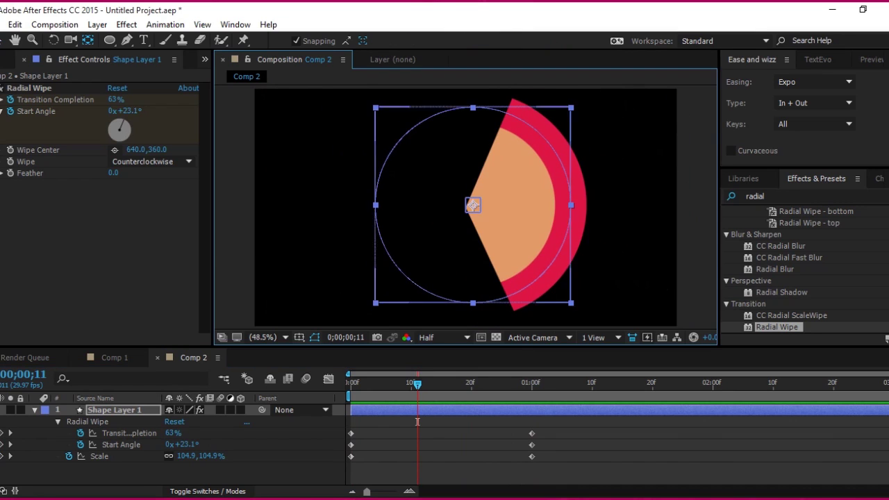
key(space)
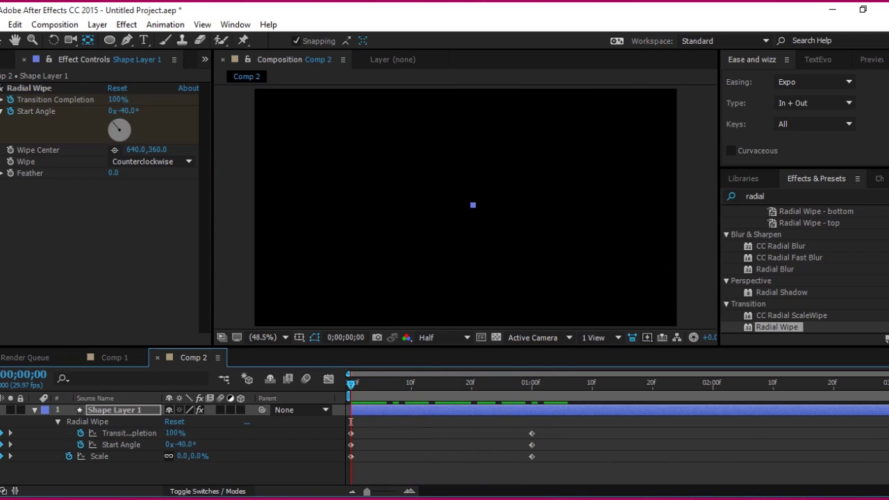
Keyframe Ellipse 1's Stroke Width at 111 at the start and 0 at one second, then preview.
key(u)
key(u)
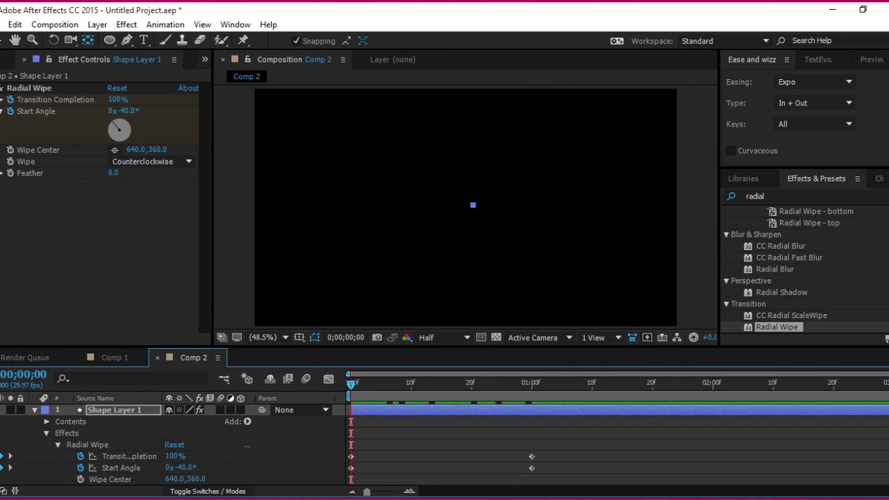
click(47, 422)
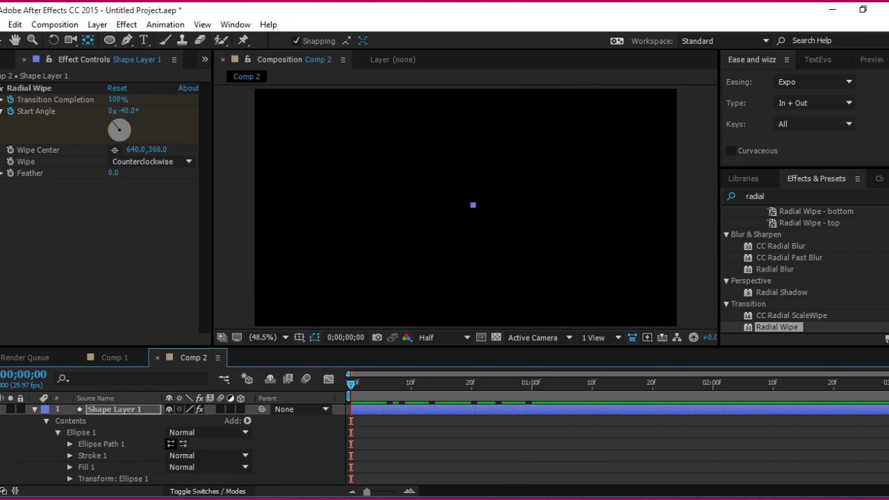
scroll(174, 445, down, 2)
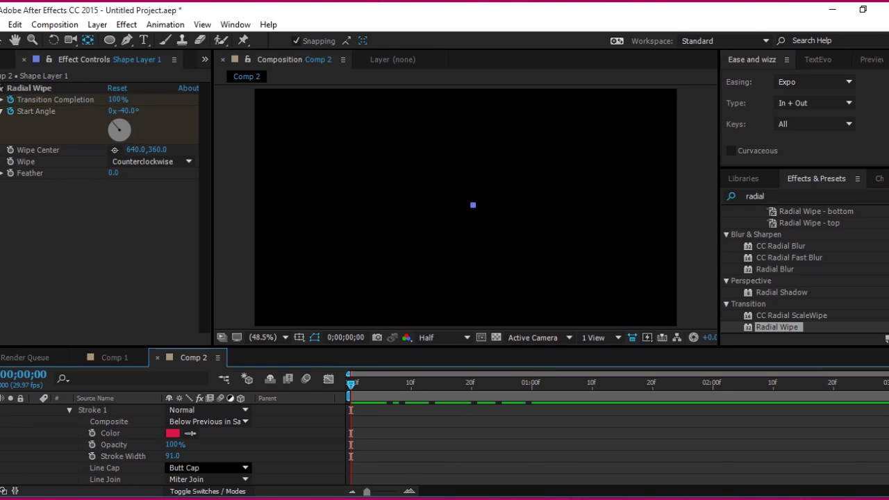
click(123, 456)
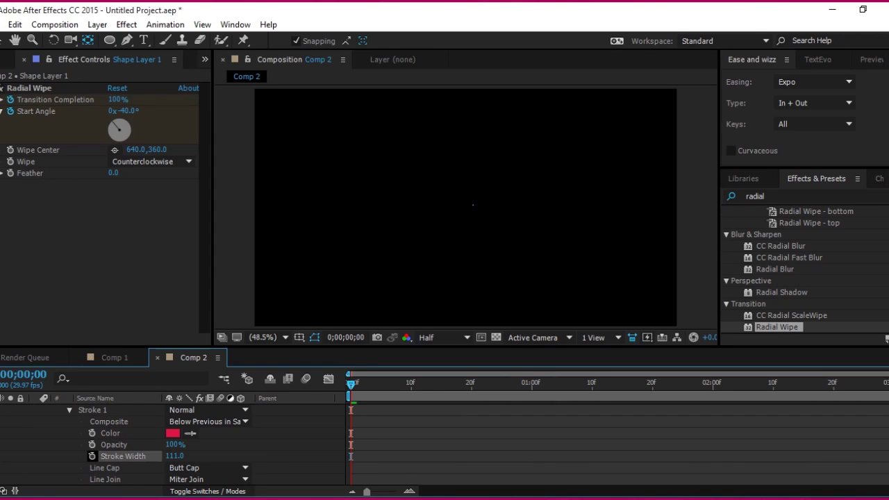
click(92, 456)
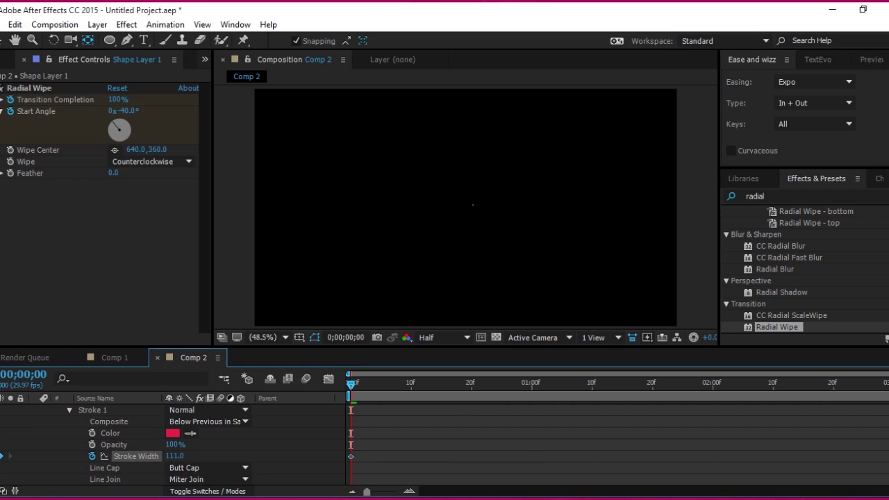
key(u)
drag(351, 433, 538, 433)
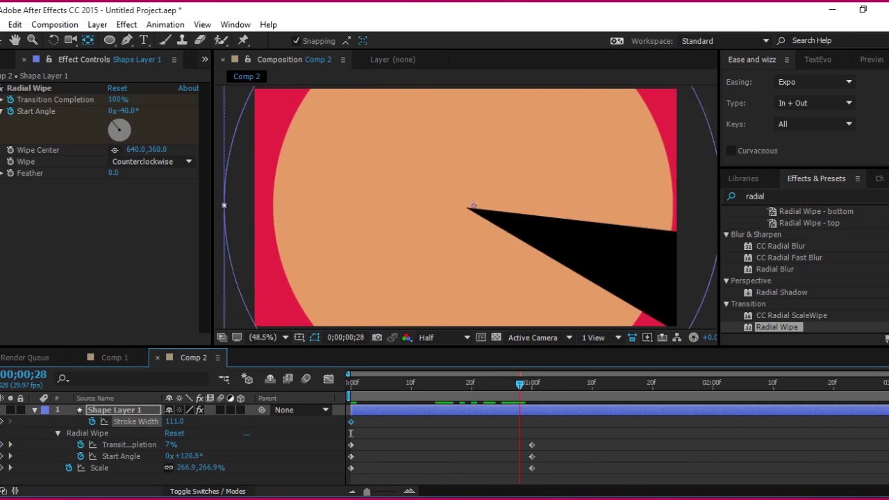
click(532, 433)
key(ctrl+v)
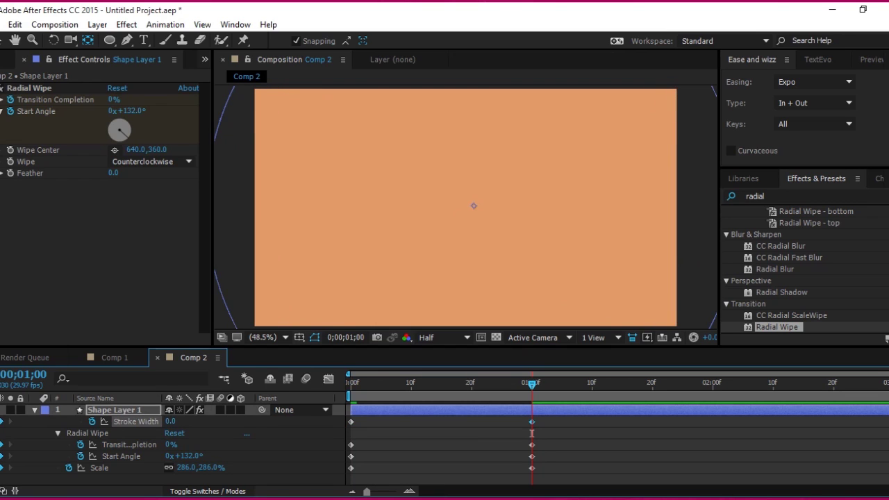
key(space)
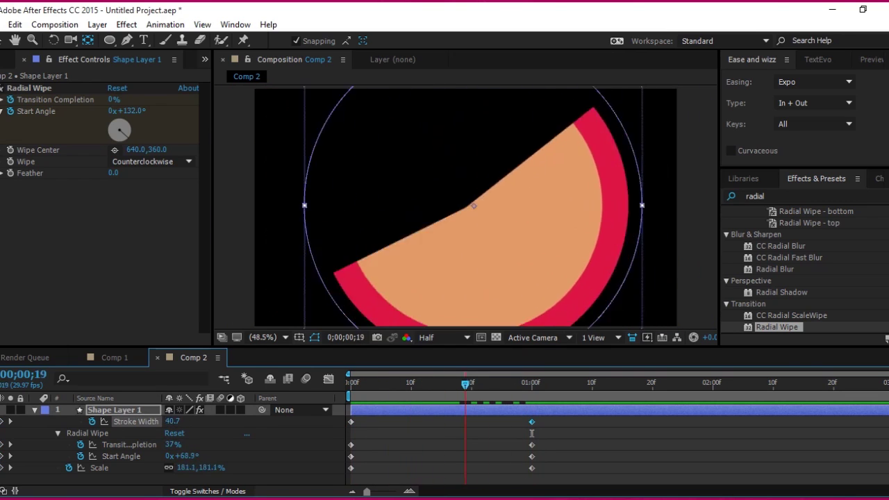
Apply Easy Ease to all keyframes and adjust speed influence so motion peaks early, then preview.
drag(550, 433, 316, 485)
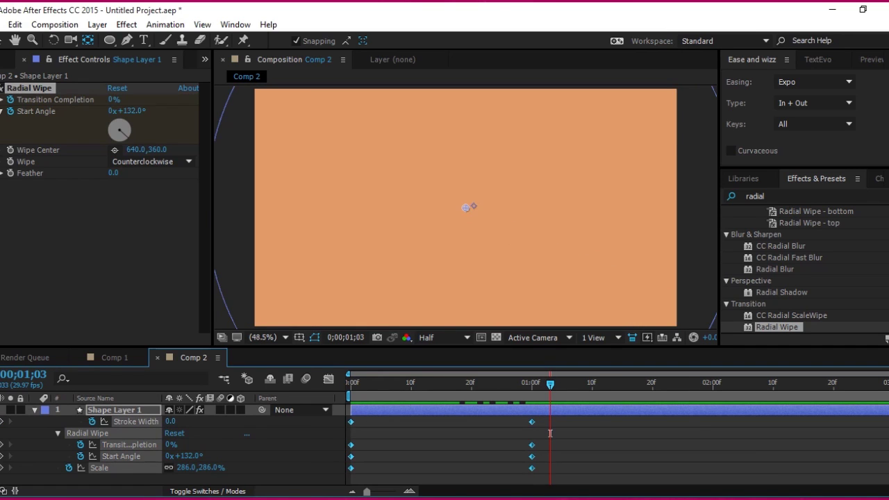
right_click(532, 445)
mouse_move(576, 436)
click(347, 346)
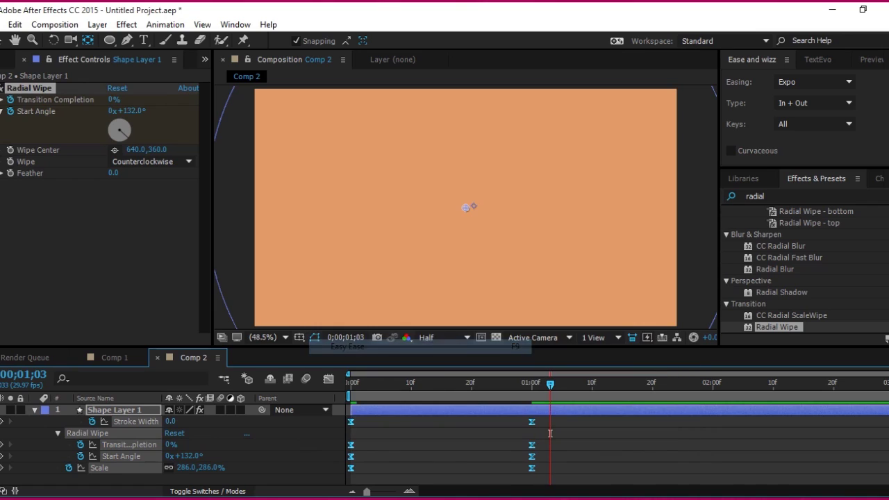
click(328, 378)
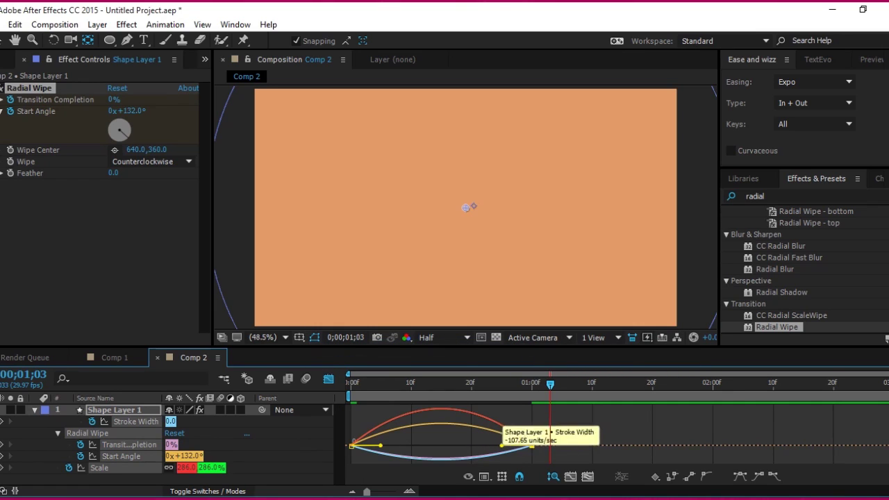
drag(471, 445, 442, 445)
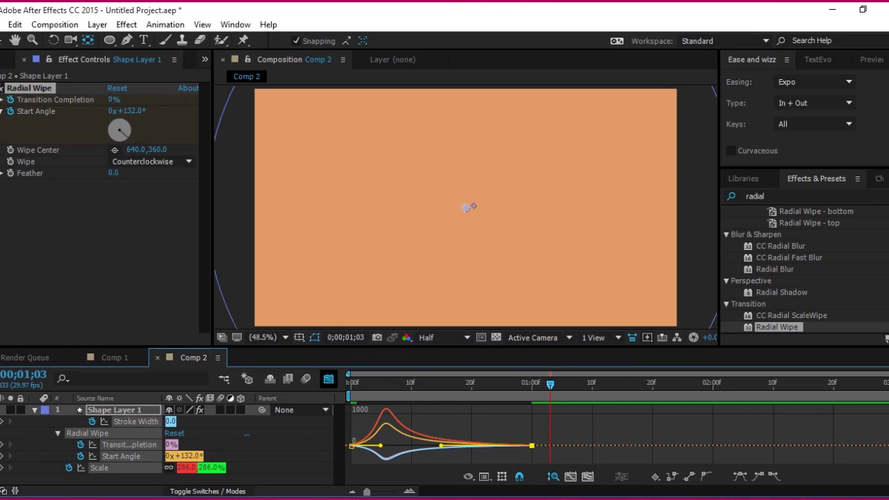
key(shift+F3)
key(space)
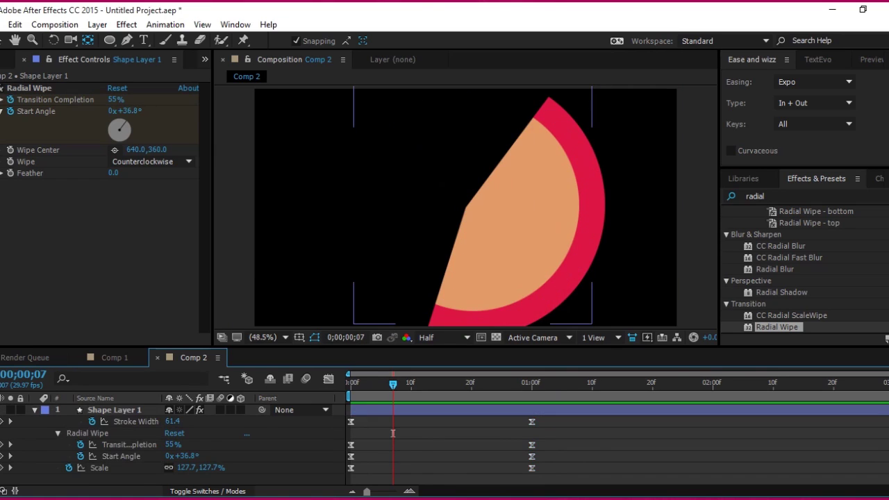
Change the circle's stroke to darker orange DC884C, sampled from the peach fill.
key(u)
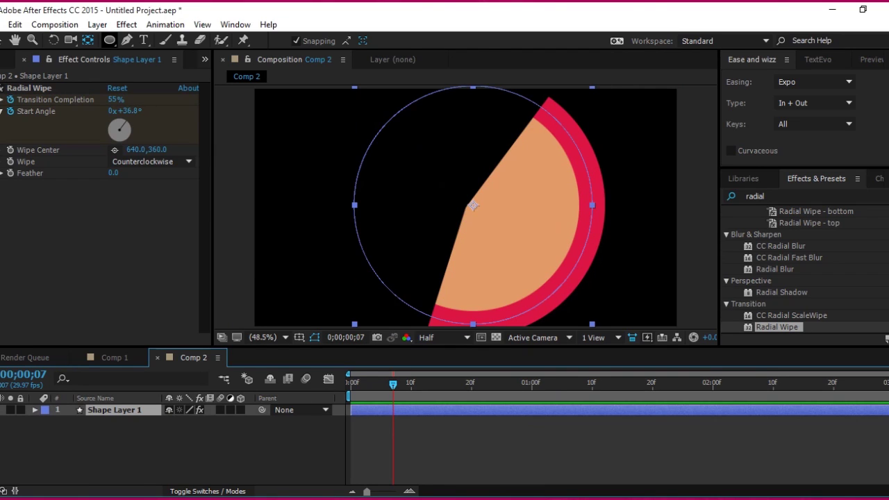
key(q)
click(398, 41)
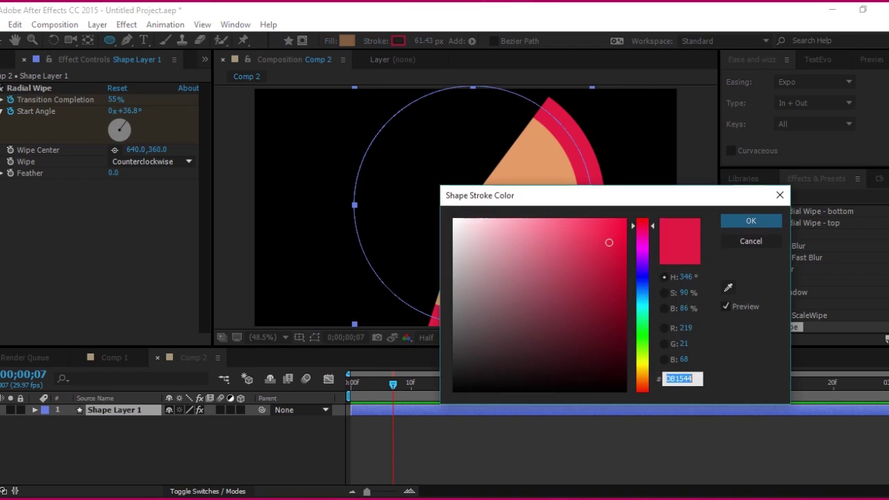
drag(480, 195, 448, 269)
click(697, 361)
click(528, 174)
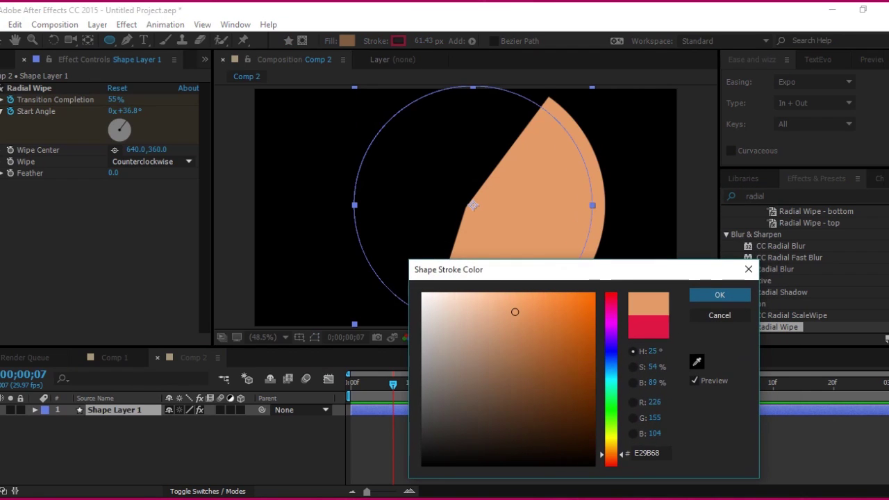
click(534, 316)
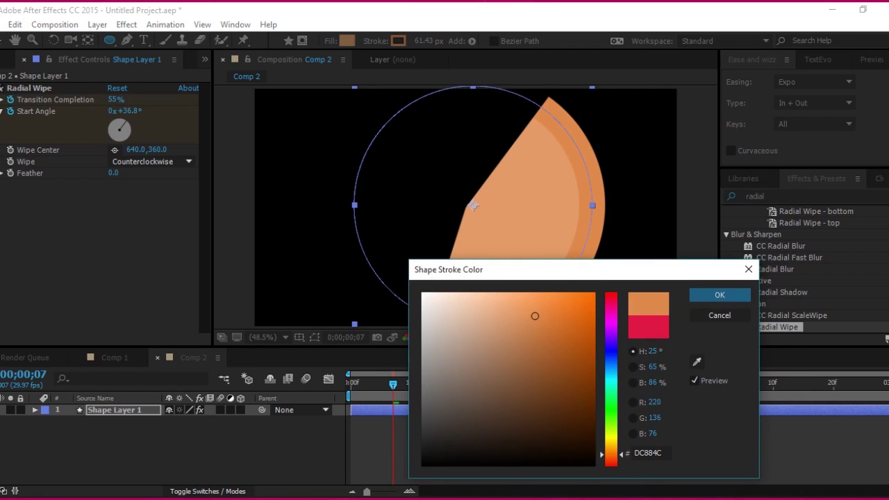
click(719, 295)
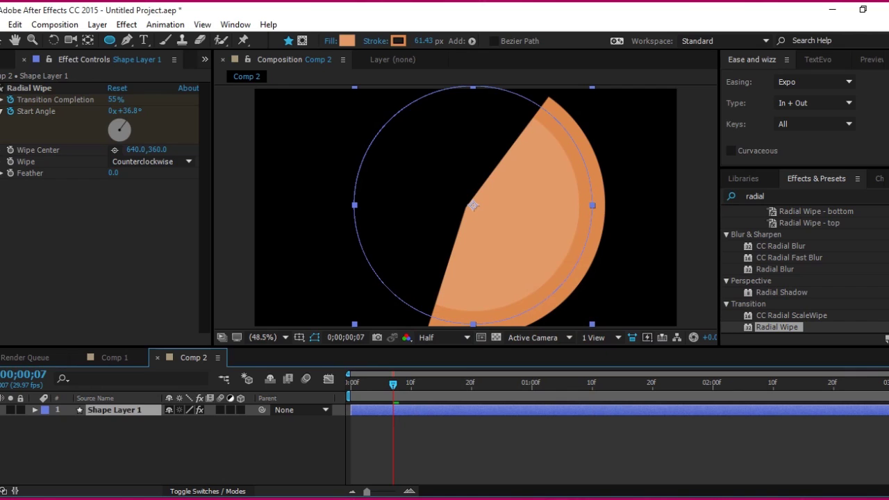
right_click(128, 409)
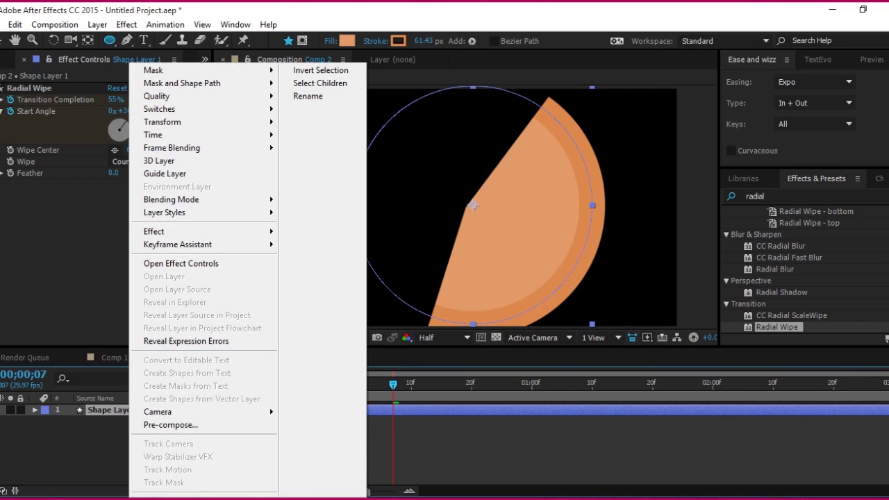
Duplicate the orange wipe layer and give the copy a pink DD1456 fill.
key(Escape)
key(ctrl+d)
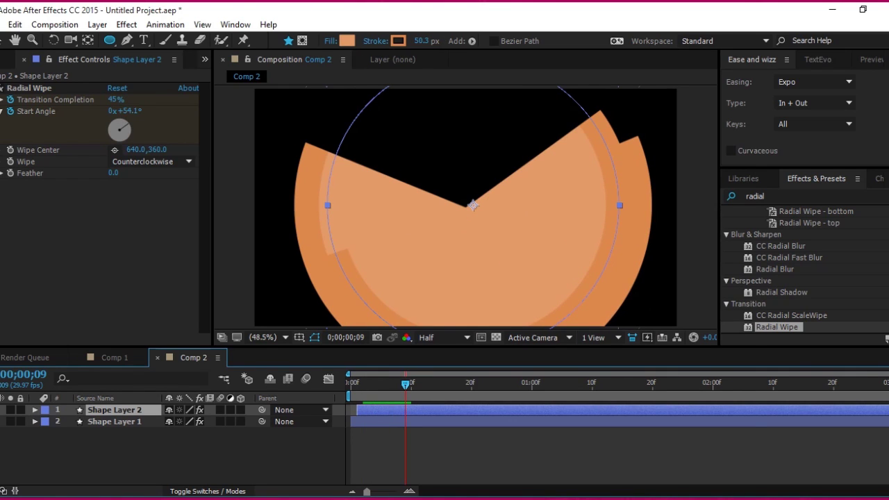
click(347, 40)
click(611, 304)
click(579, 315)
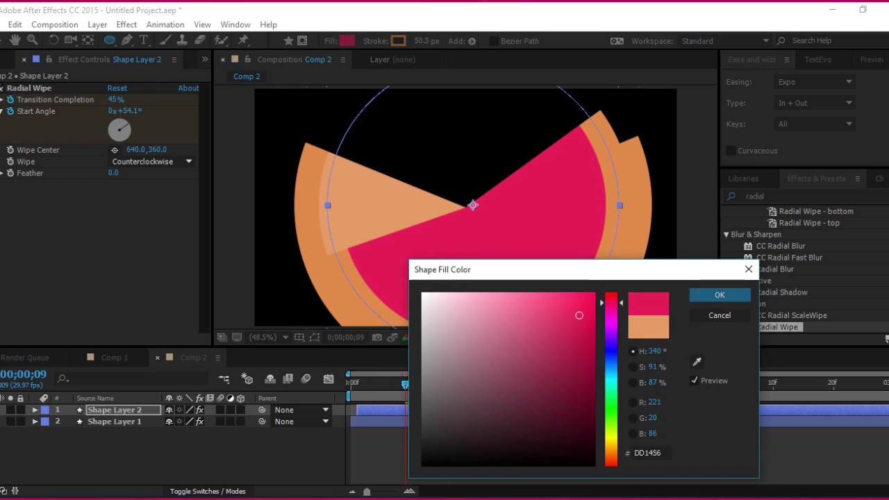
click(720, 294)
Set the copy's stroke to deep pink BD103C and preview the wipe.
click(398, 40)
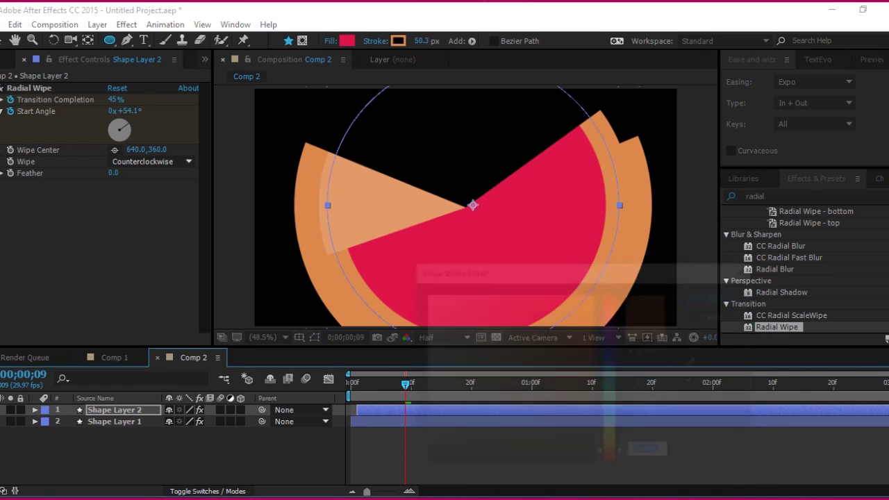
click(696, 361)
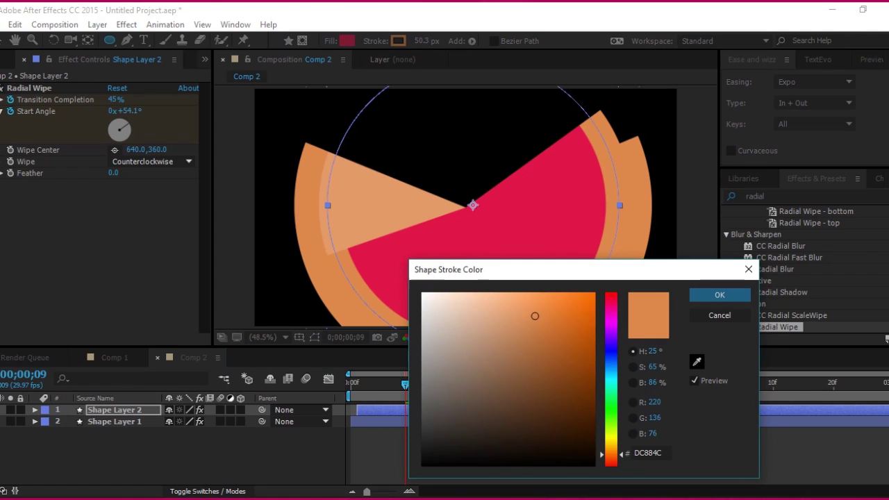
click(528, 180)
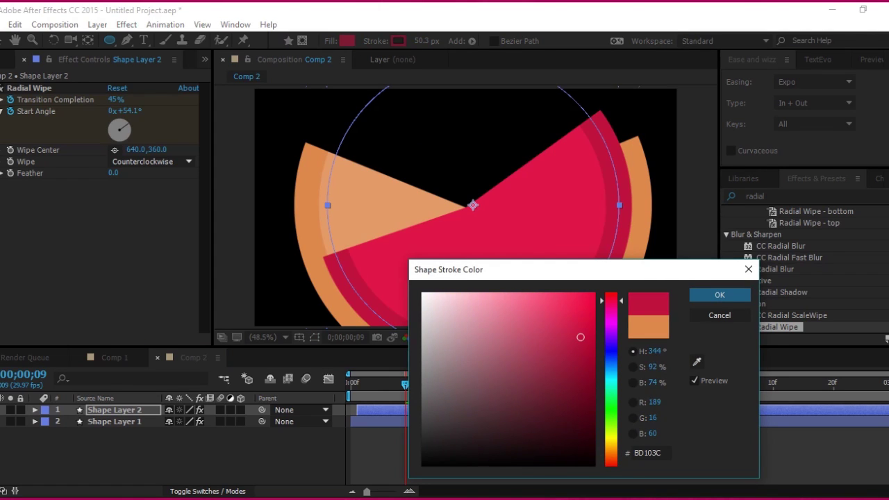
click(719, 295)
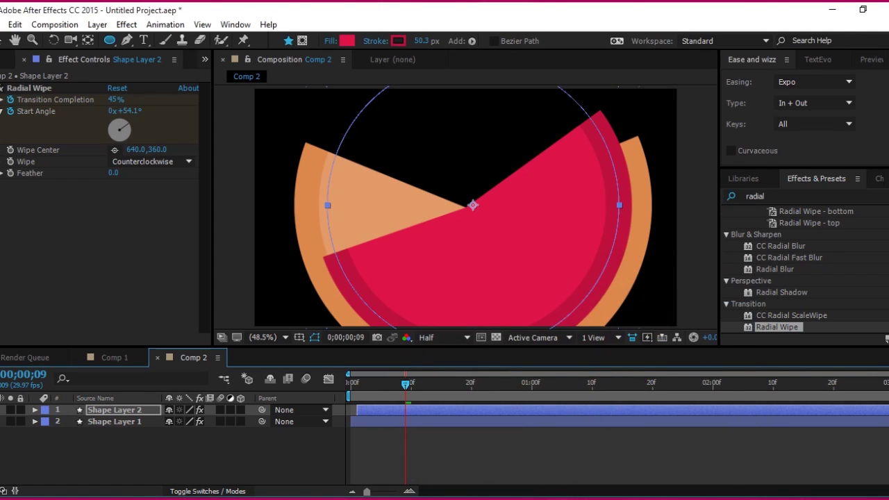
key(space)
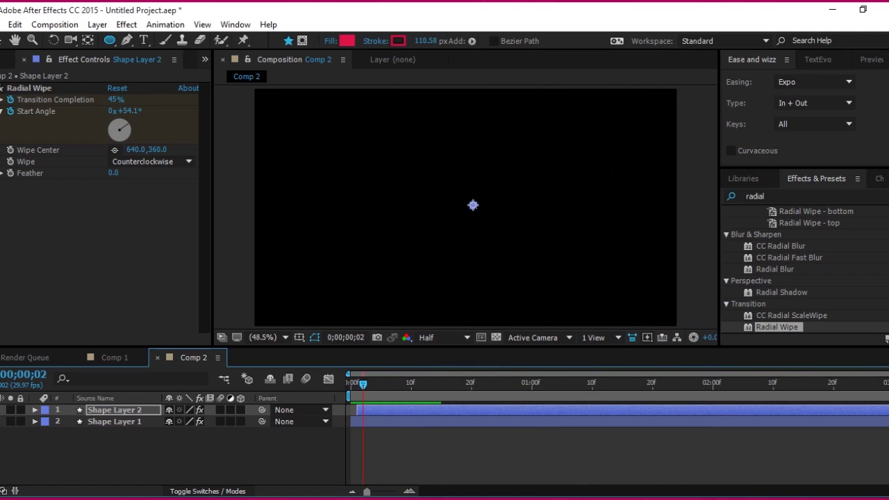
click(405, 384)
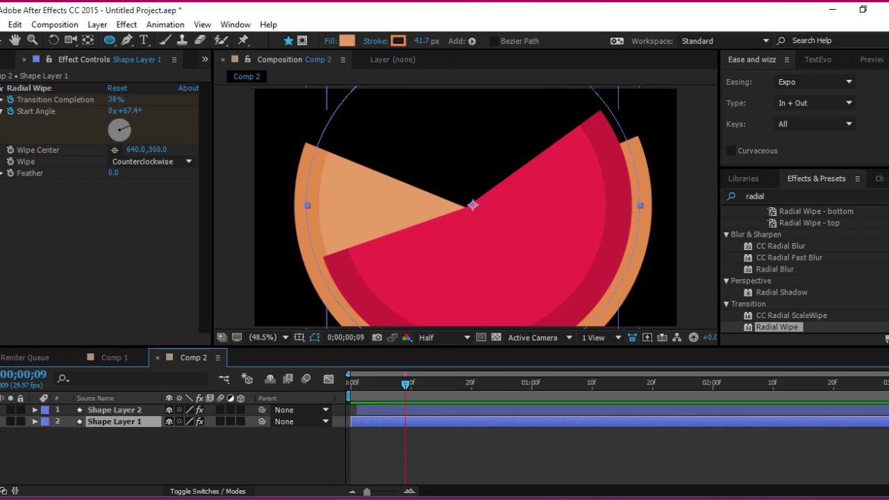
Duplicate the pink layer as Shape Layer 3, offset one frame later, with white fill and stroke.
key(ctrl+d)
key(alt+Page_Down)
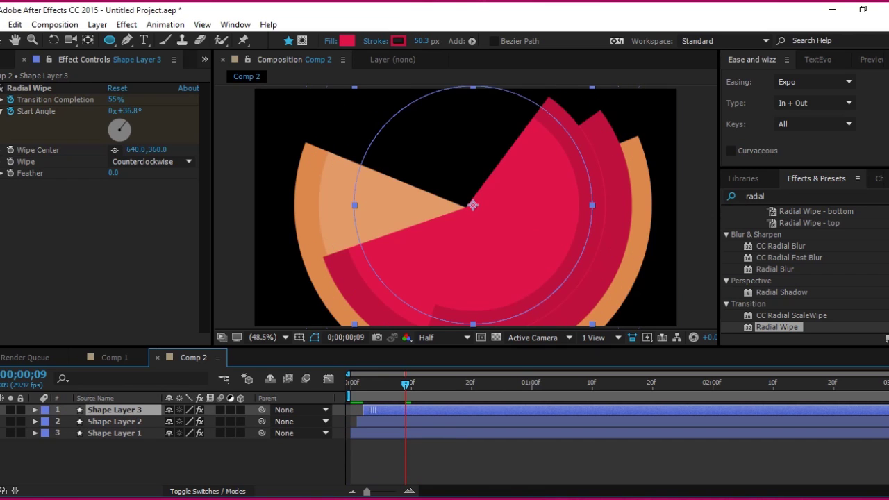
click(347, 40)
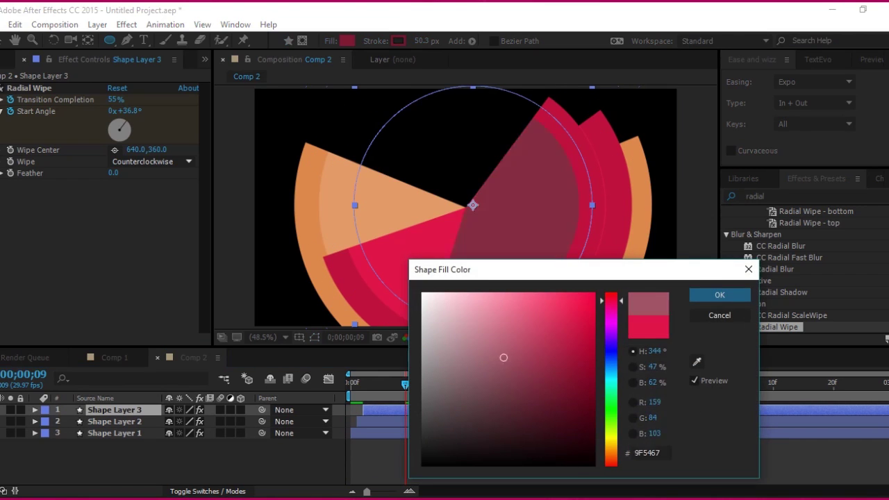
click(423, 295)
click(716, 293)
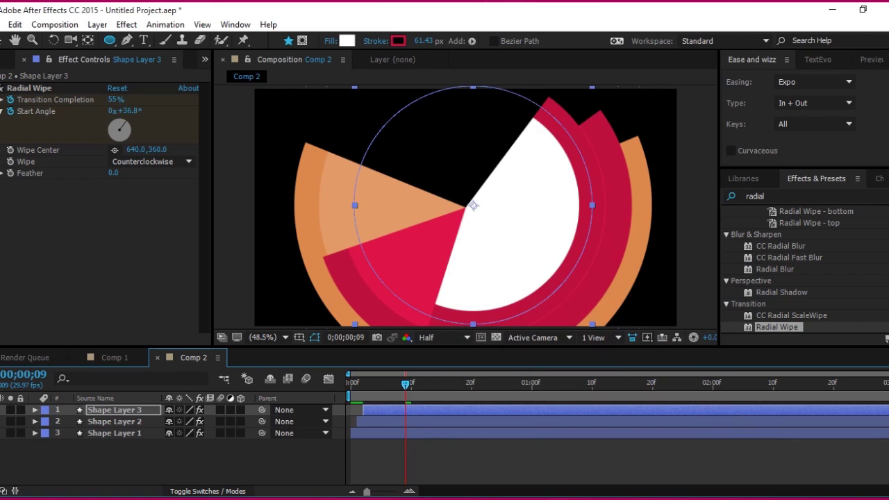
click(398, 40)
click(422, 295)
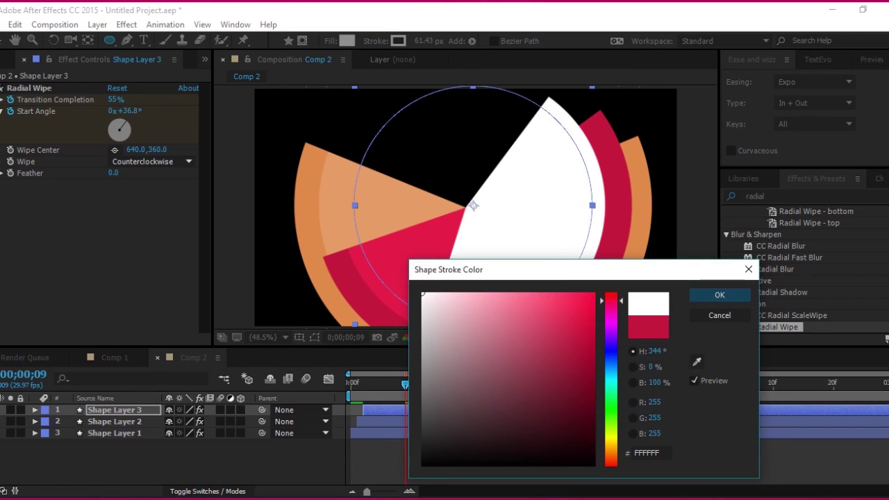
key(Return)
key(Home)
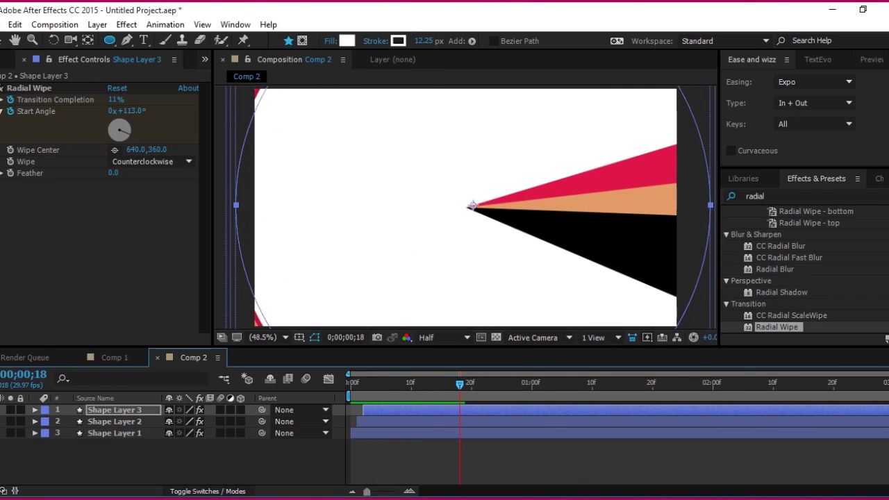
key(ctrl+0)
Import the bandicam anime MP4 clip into the Project panel.
right_click(61, 248)
mouse_move(90, 312)
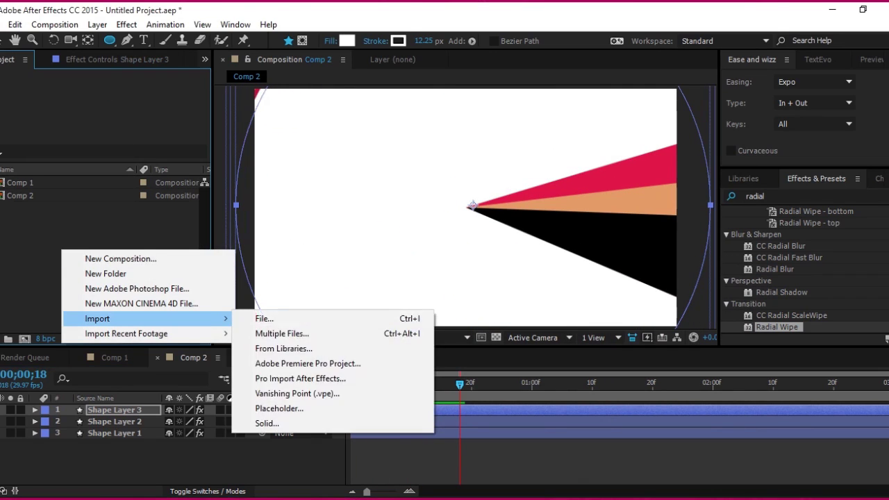
click(264, 319)
click(576, 216)
key(Return)
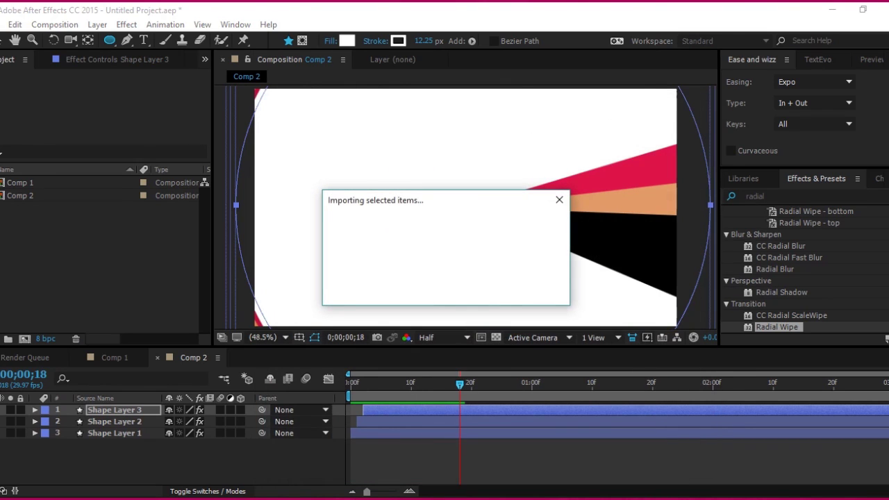
Place the clip below Shape Layer 3, scale it to 122%, and nudge its start later.
drag(67, 182, 104, 416)
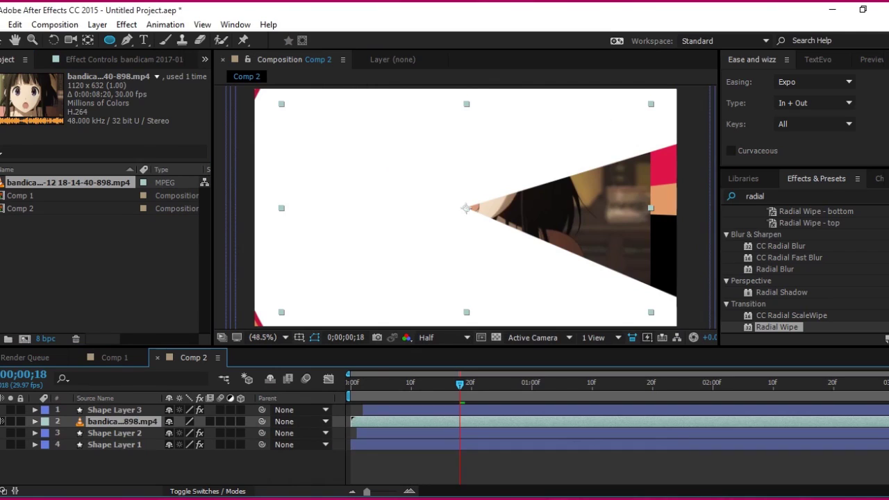
key(s)
drag(186, 433, 202, 432)
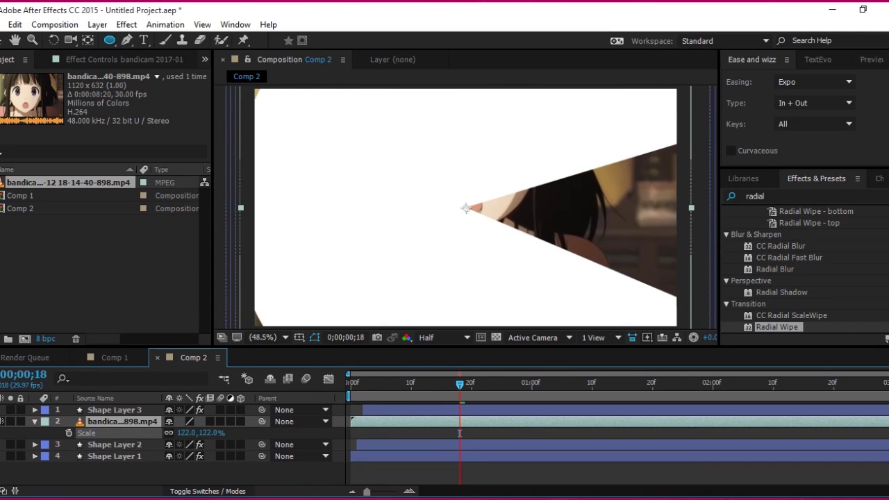
key(alt+Page_Down)
key(alt+Page_Down)
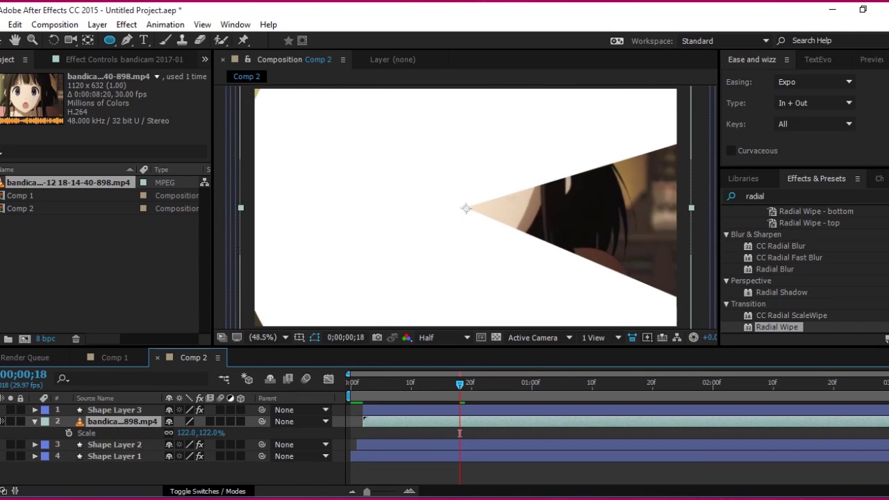
key(F2)
key(F4)
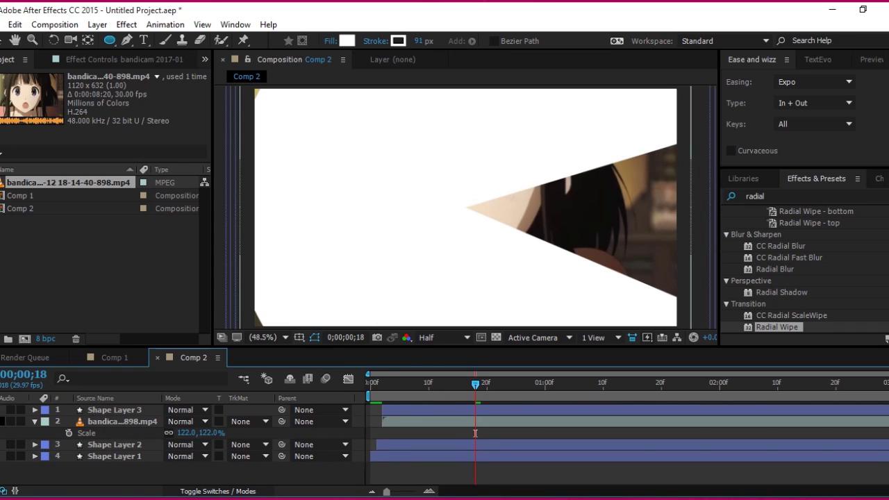
Set the bandicam clip's TrkMat to Alpha Matte from Shape Layer 3, then preview from the start.
click(247, 422)
click(285, 361)
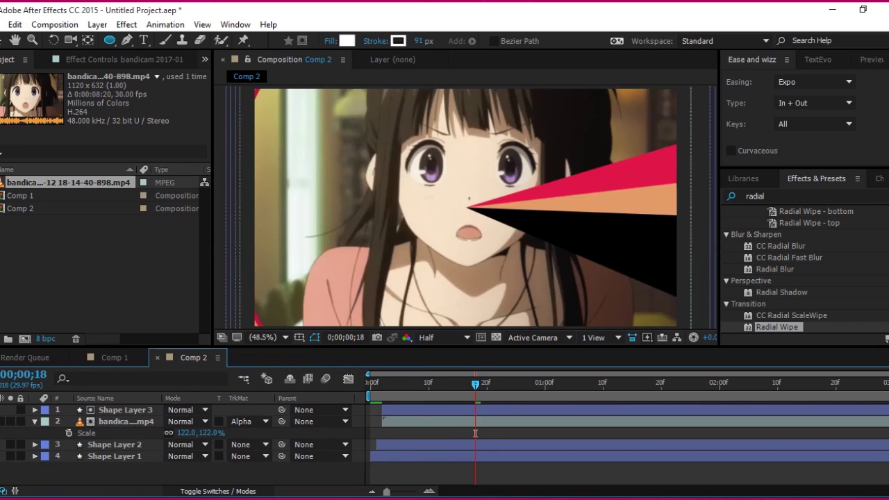
key(Home)
key(space)
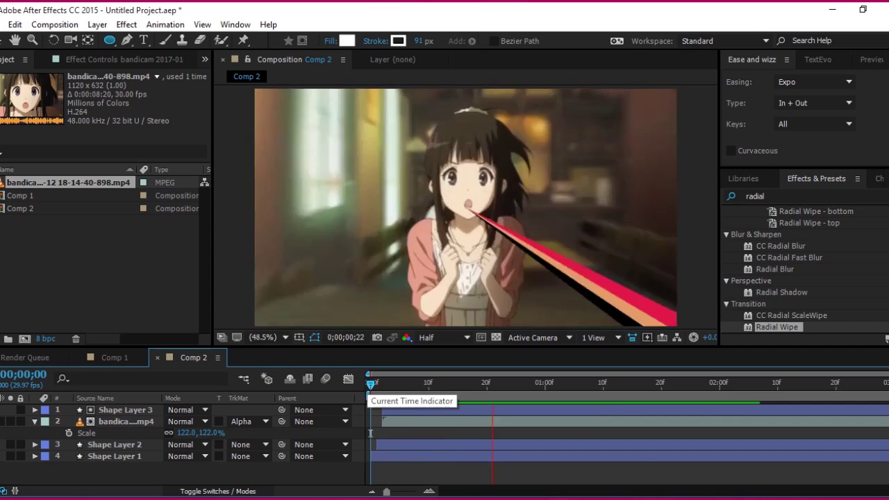